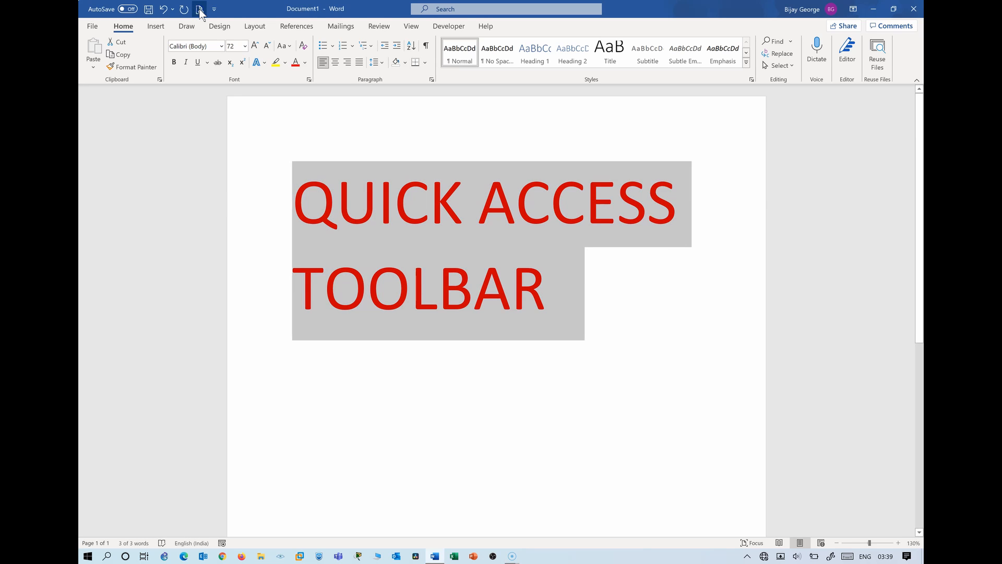
Add the New command to the Quick Access Toolbar
click(353, 153)
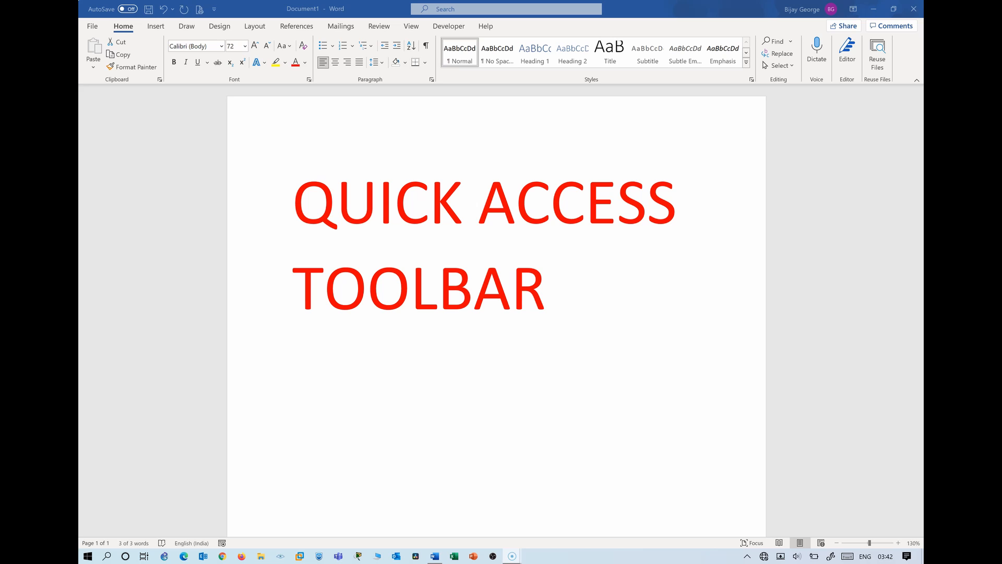
key(ctrl+a)
click(215, 8)
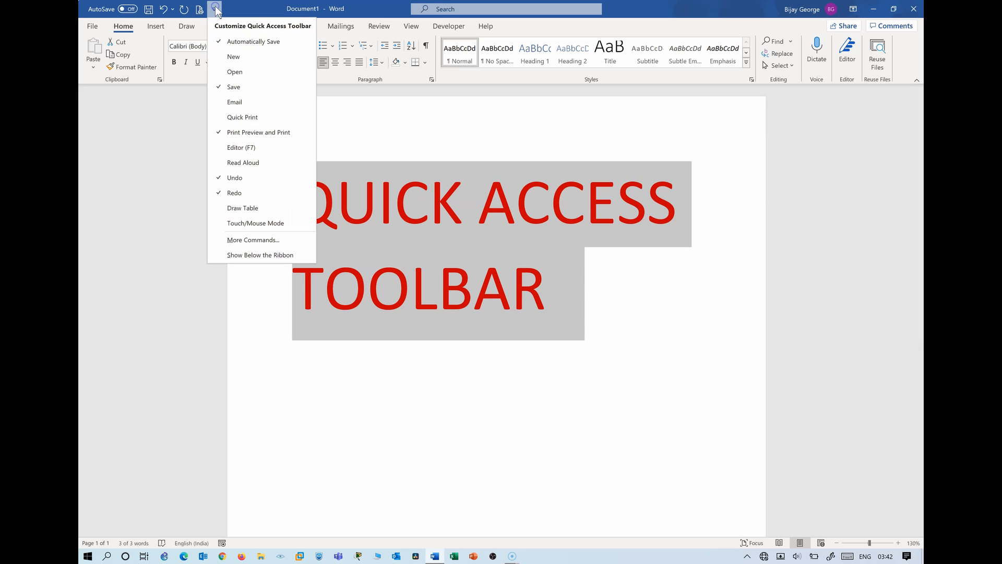
click(216, 8)
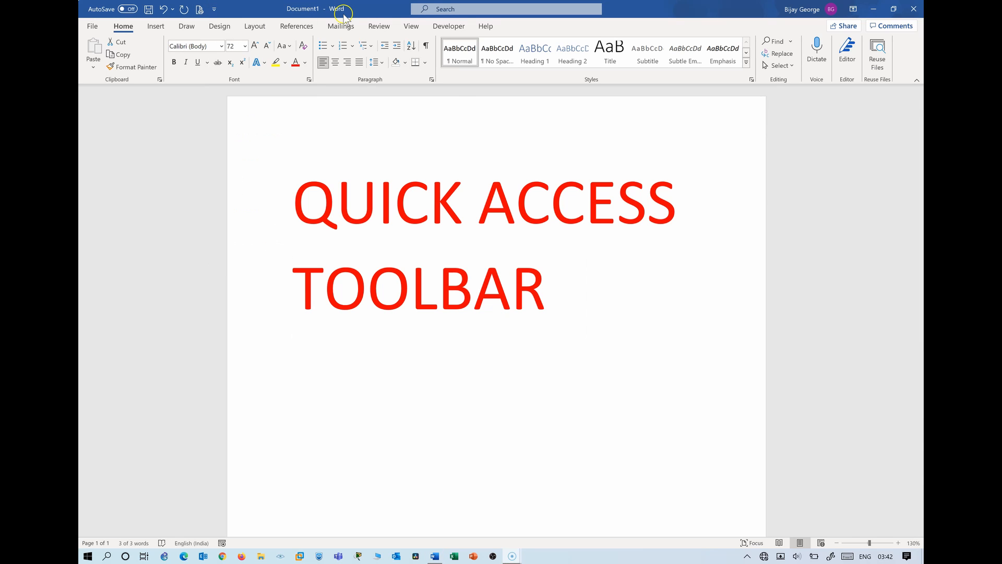
click(215, 11)
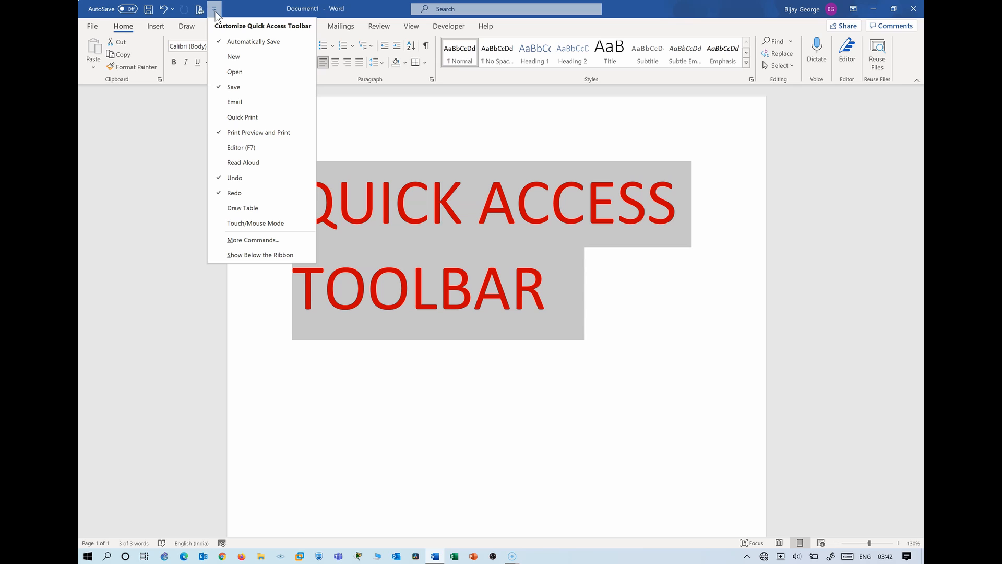
click(215, 16)
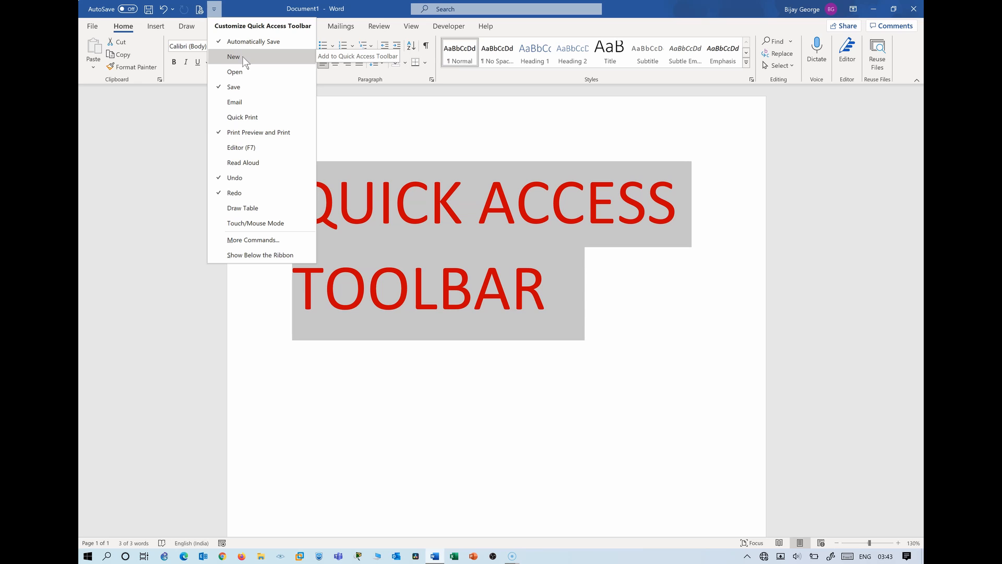
click(242, 56)
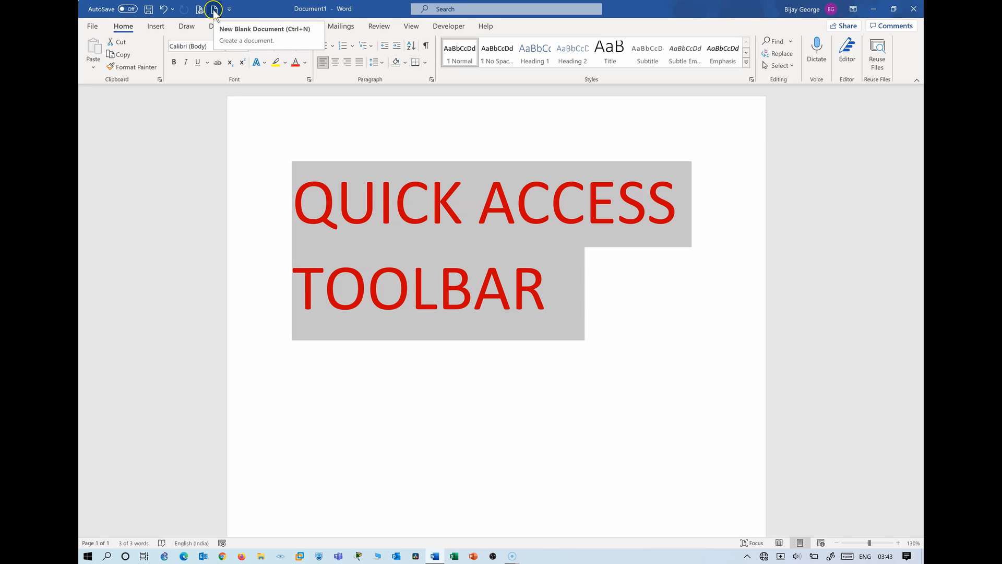
Create a new blank document with the newly added Quick Access Toolbar command
click(86, 24)
click(86, 24)
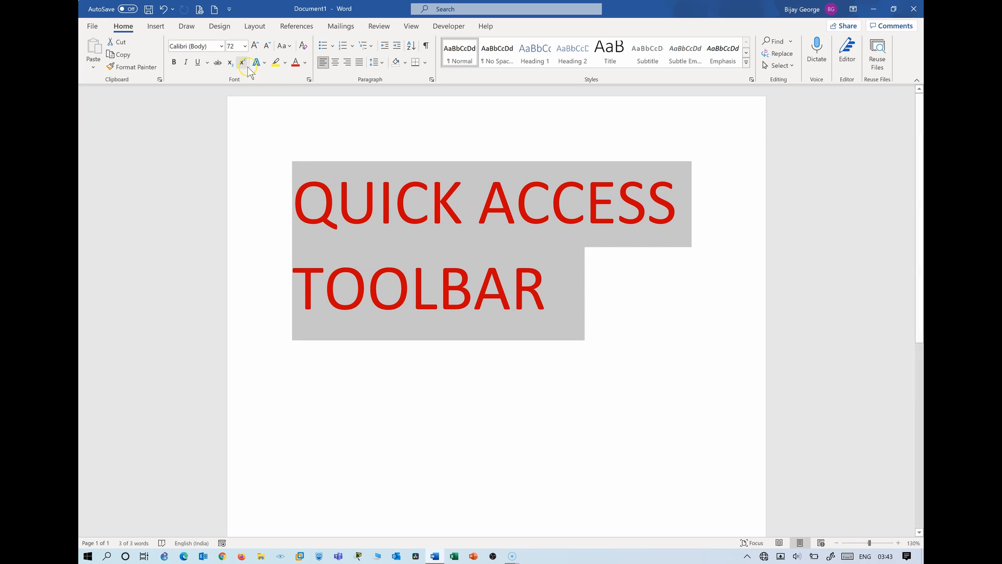
click(214, 11)
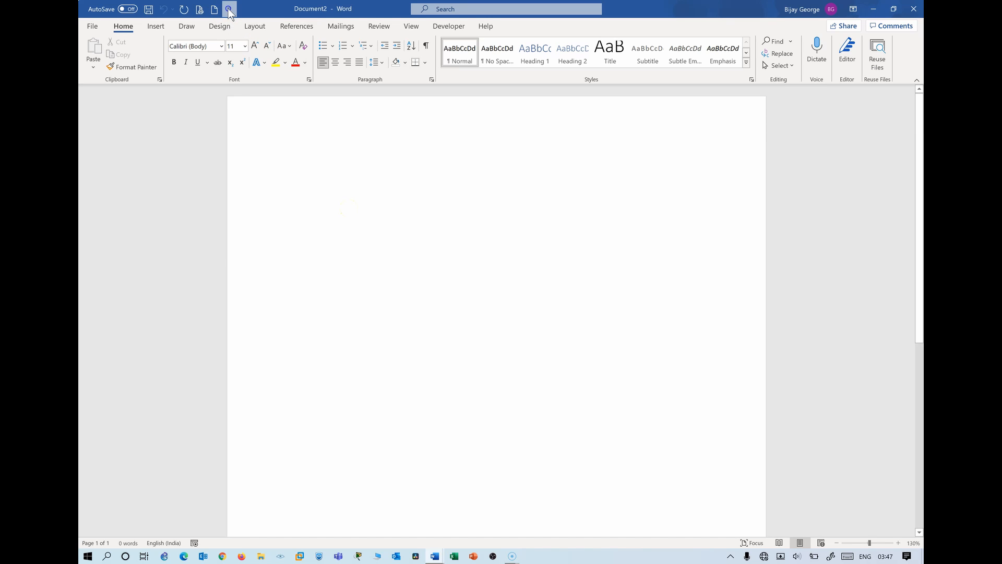
Open the Word options for customizing the Quick Access Toolbar with more commands
click(229, 10)
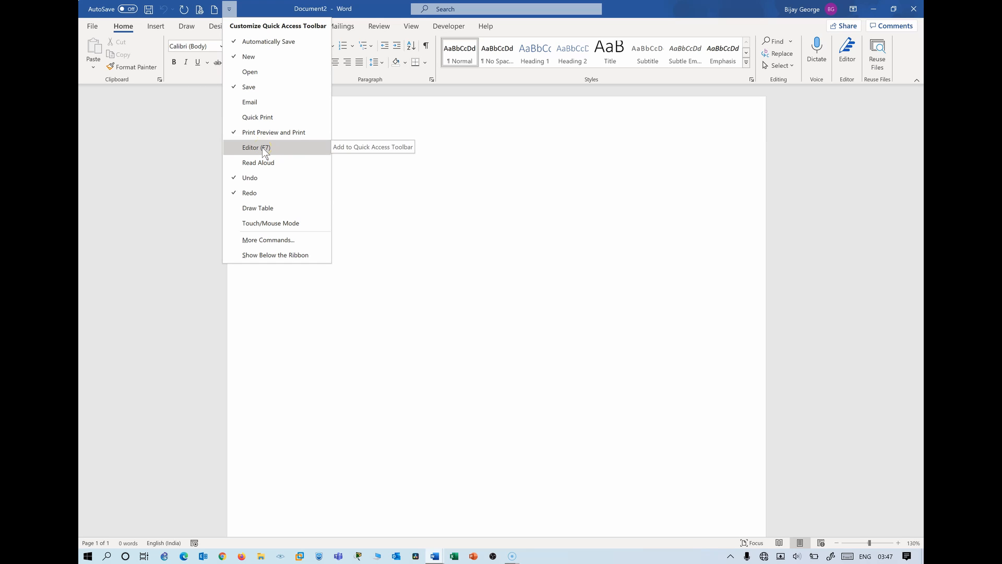
key(Escape)
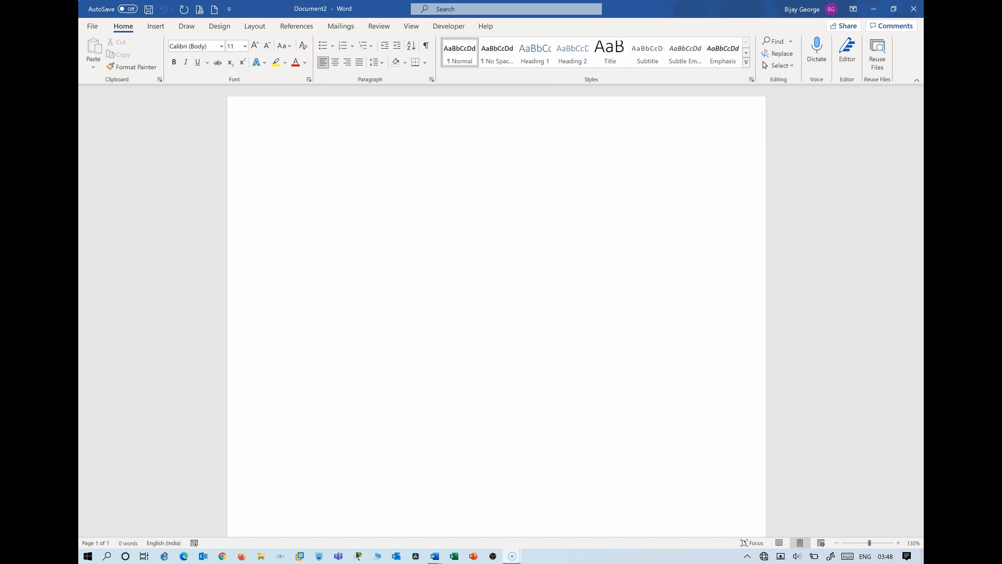
click(230, 10)
click(230, 8)
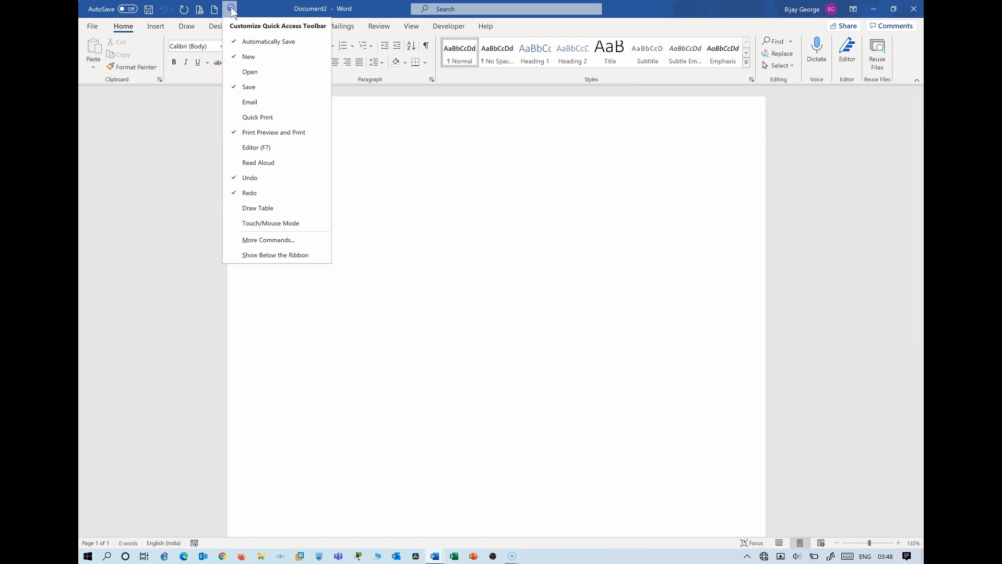
click(257, 240)
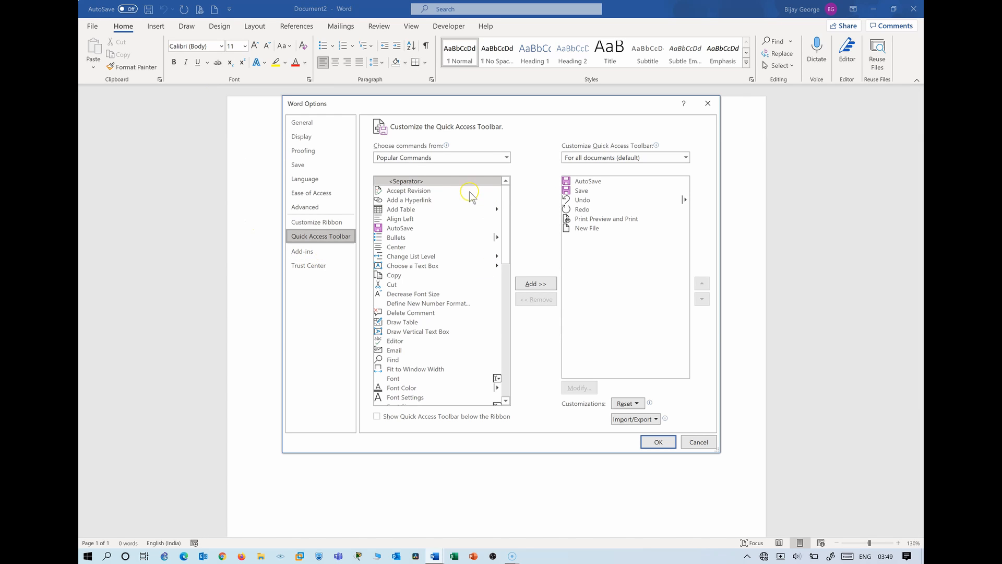
Find Shapes among the popular commands and add it to the Quick Access Toolbar list
click(412, 190)
click(413, 228)
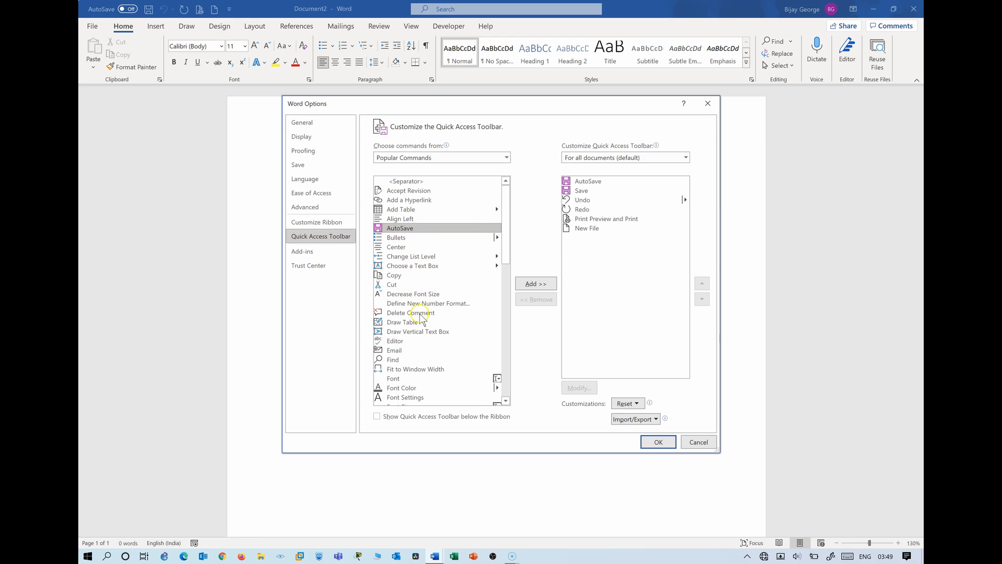
scroll(418, 316, down, 9)
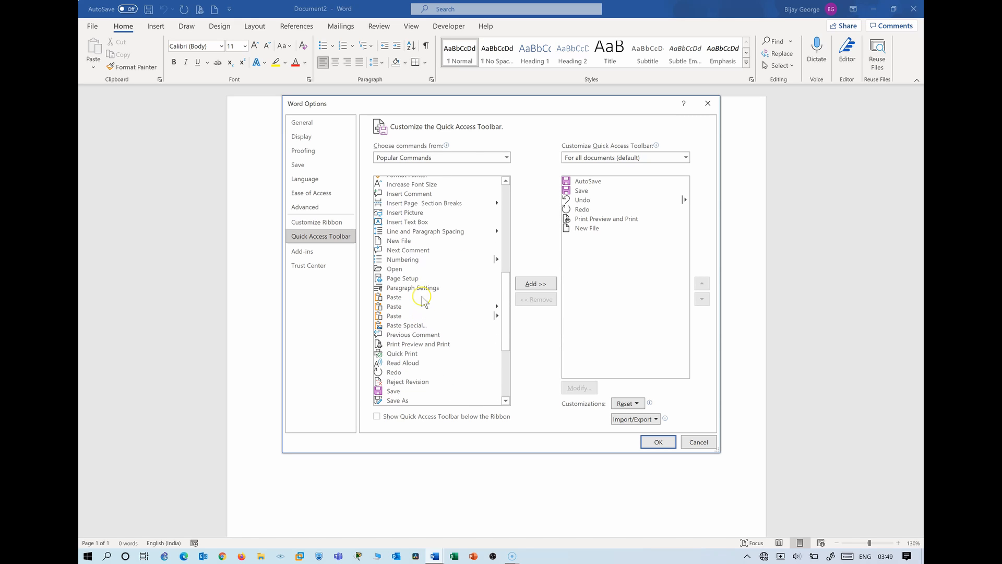
click(403, 241)
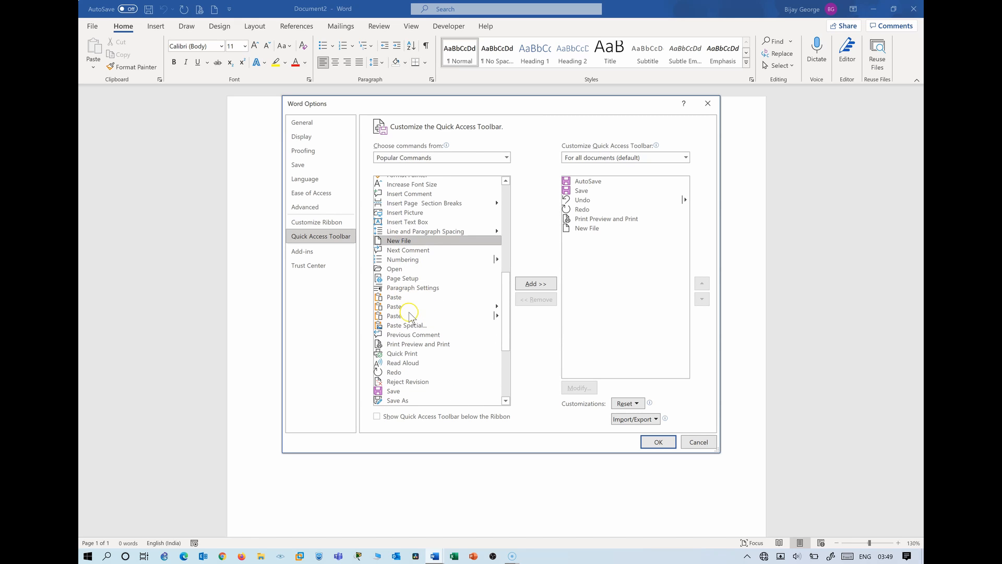
scroll(406, 326, down, 3)
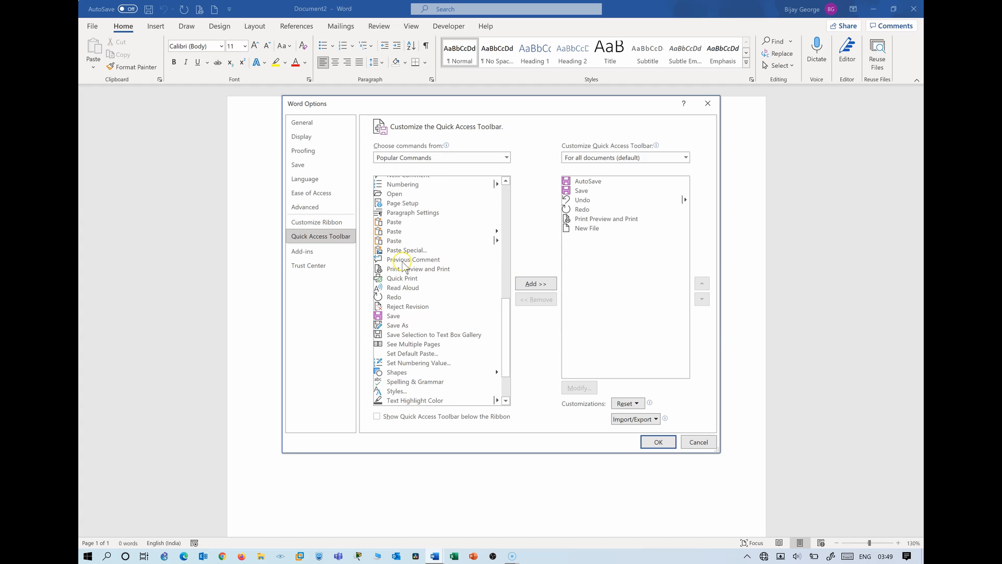
scroll(406, 262, down, 2)
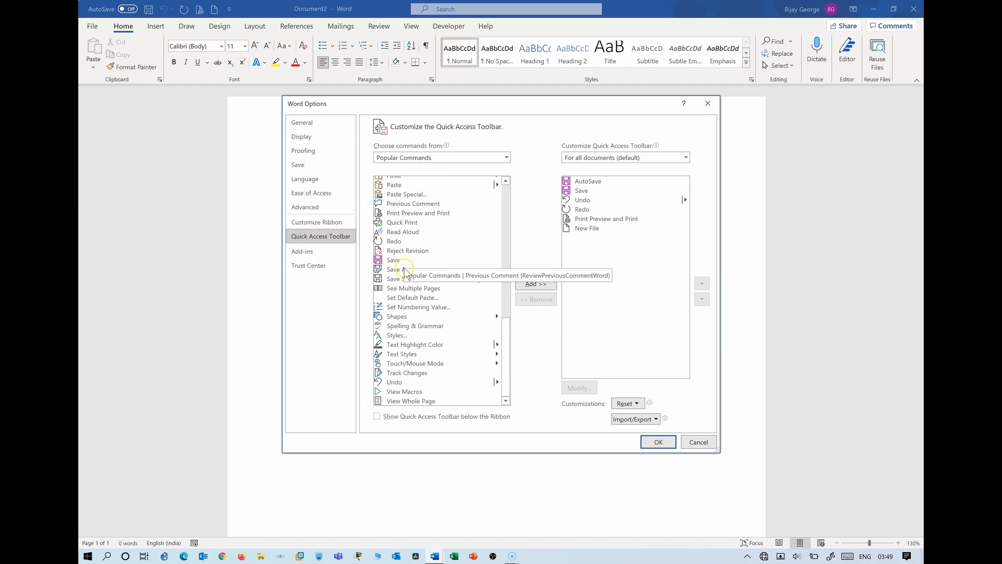
click(400, 317)
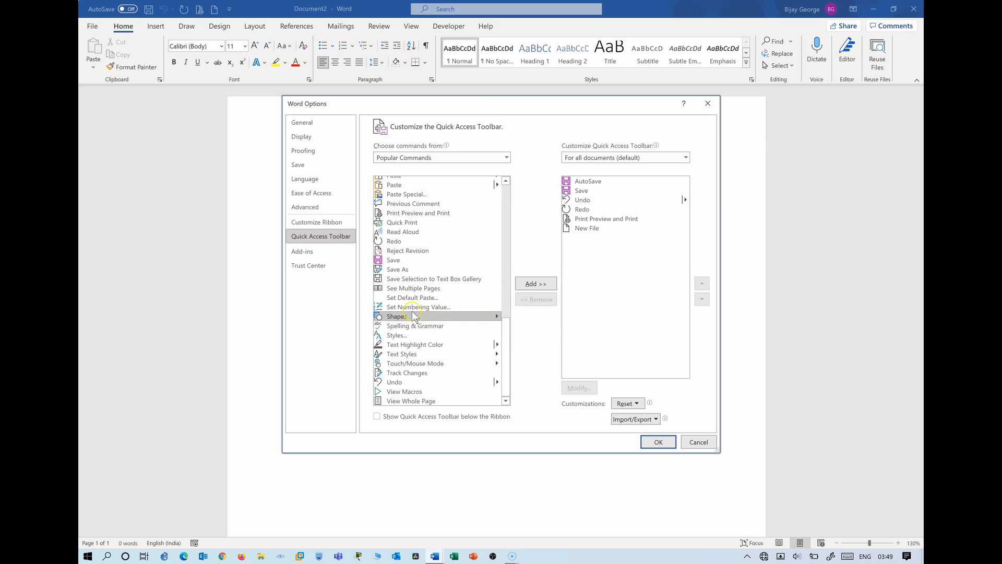
click(535, 283)
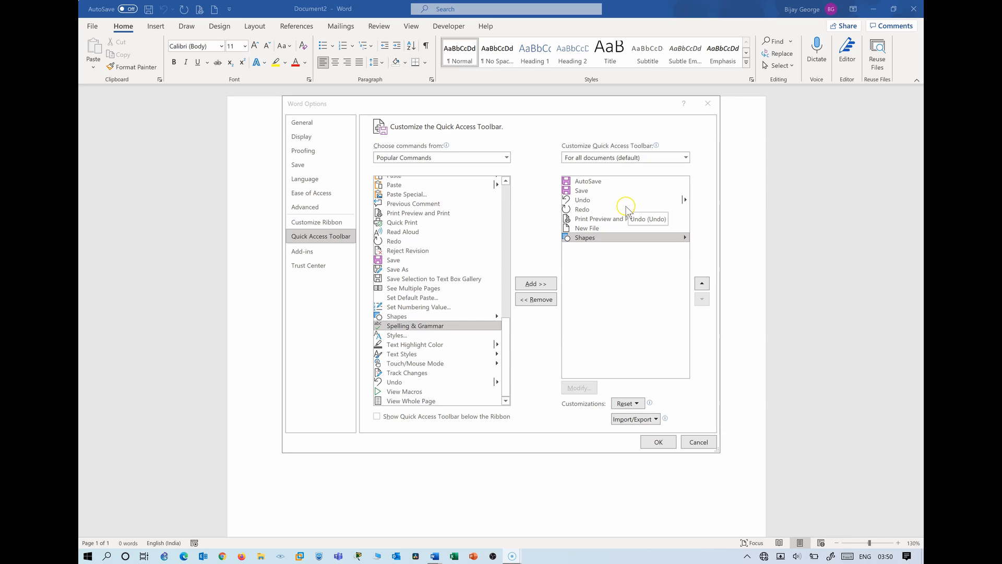
Remove the New File command from the Quick Access Toolbar list
click(587, 228)
click(598, 226)
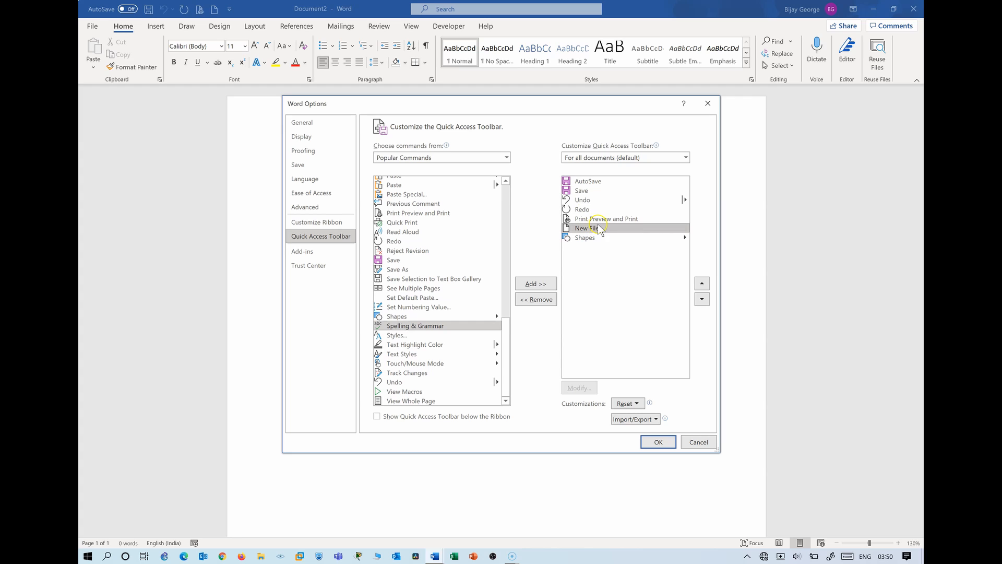
click(547, 305)
click(540, 302)
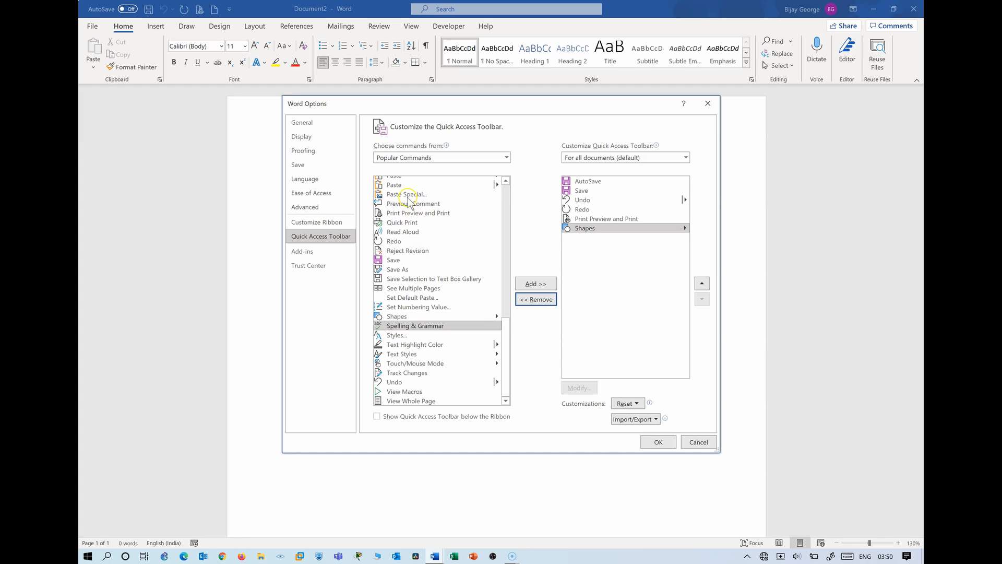
Add the Paste command to the Quick Access Toolbar list and apply the customizations
click(395, 185)
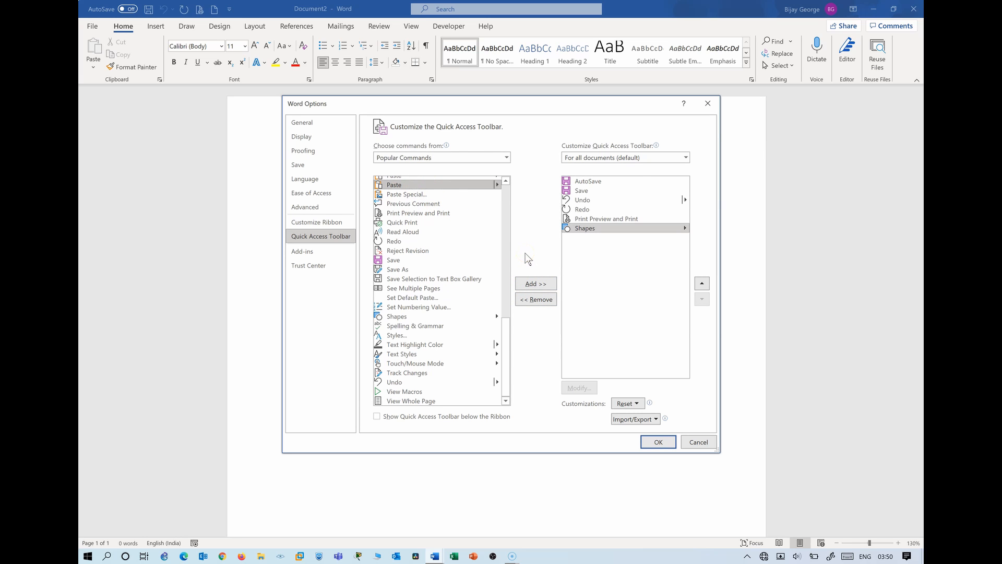
click(543, 286)
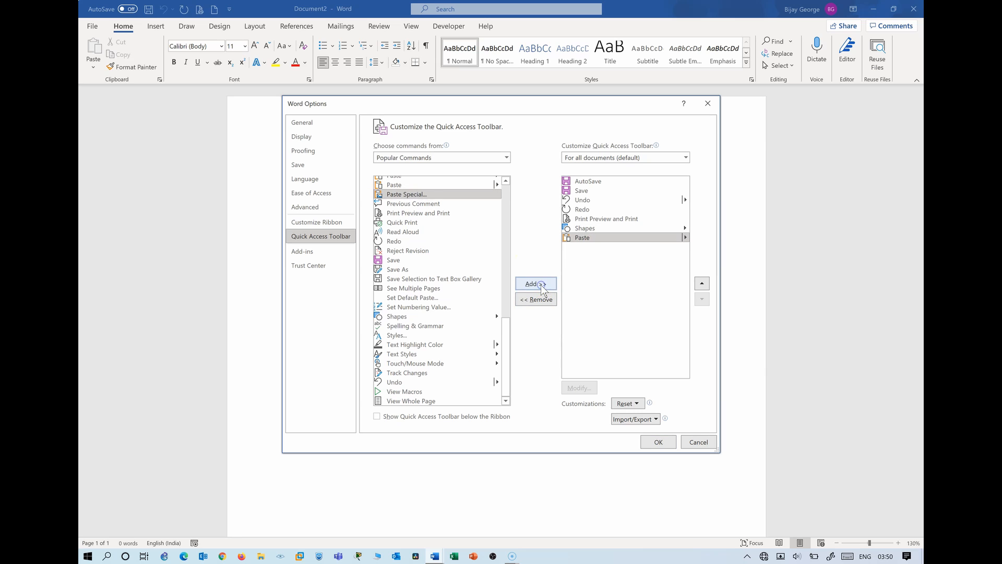
click(658, 442)
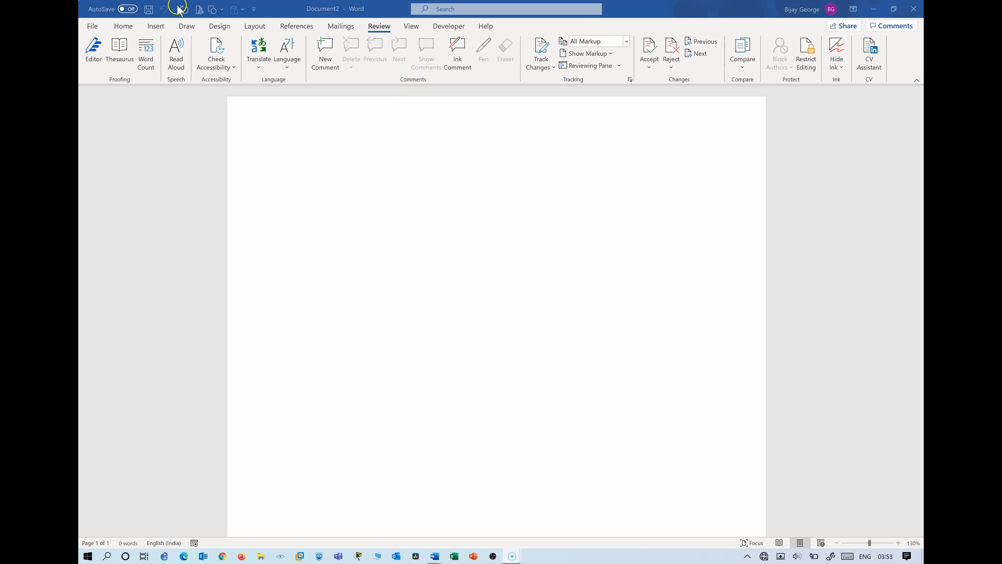
click(187, 26)
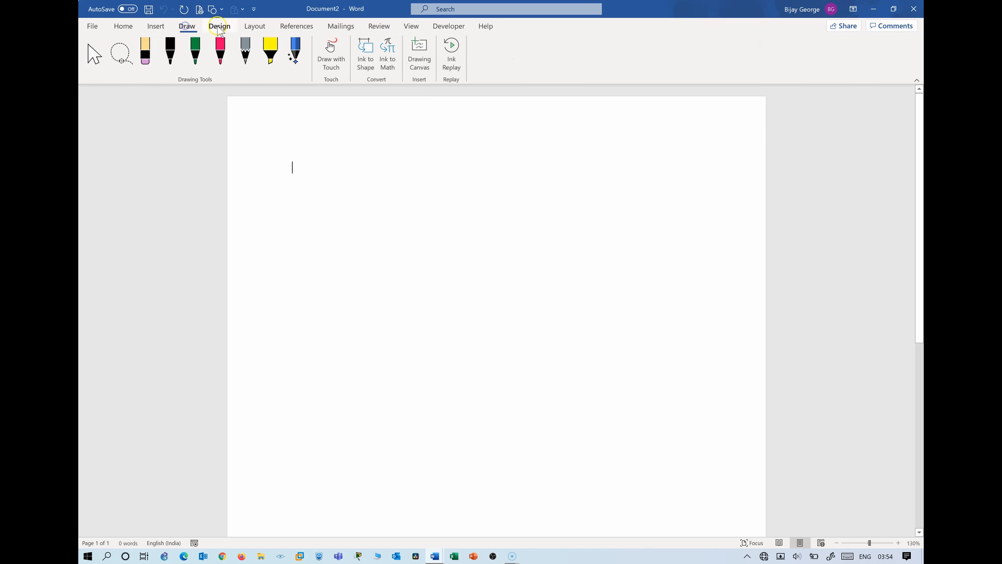
click(219, 26)
click(254, 26)
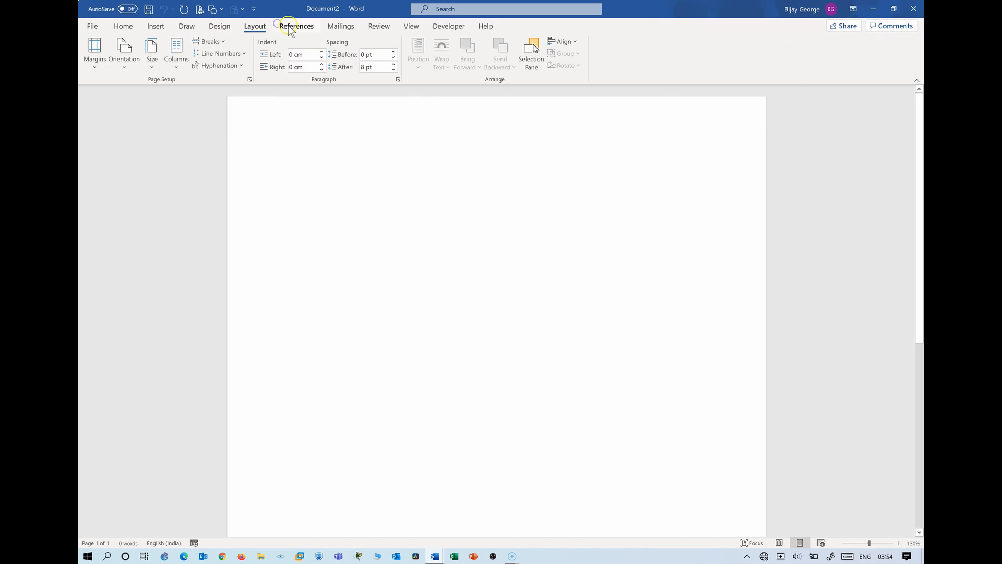
click(290, 26)
click(341, 26)
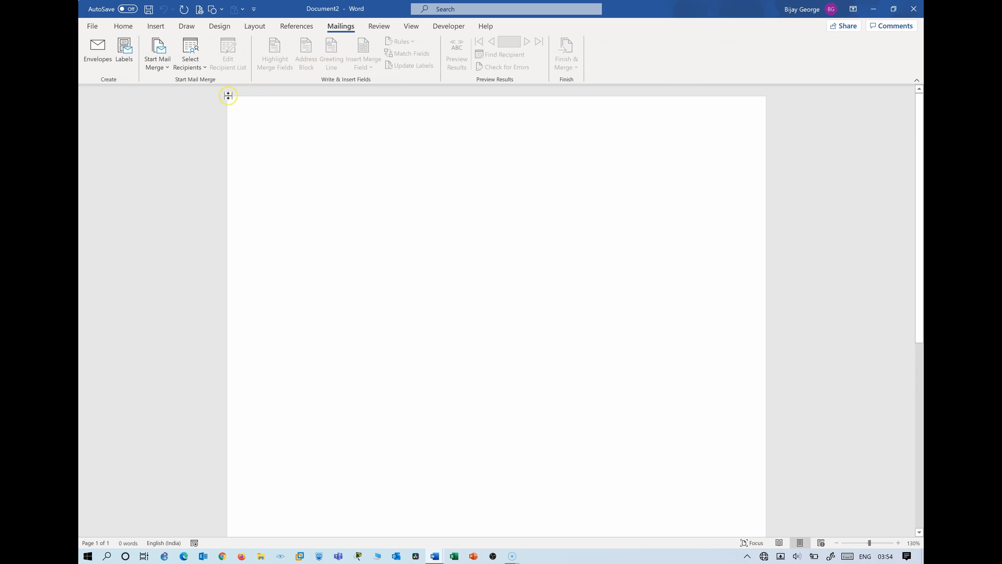
Add the whole Proofing group to the Quick Access Toolbar and try its new entry there
click(379, 26)
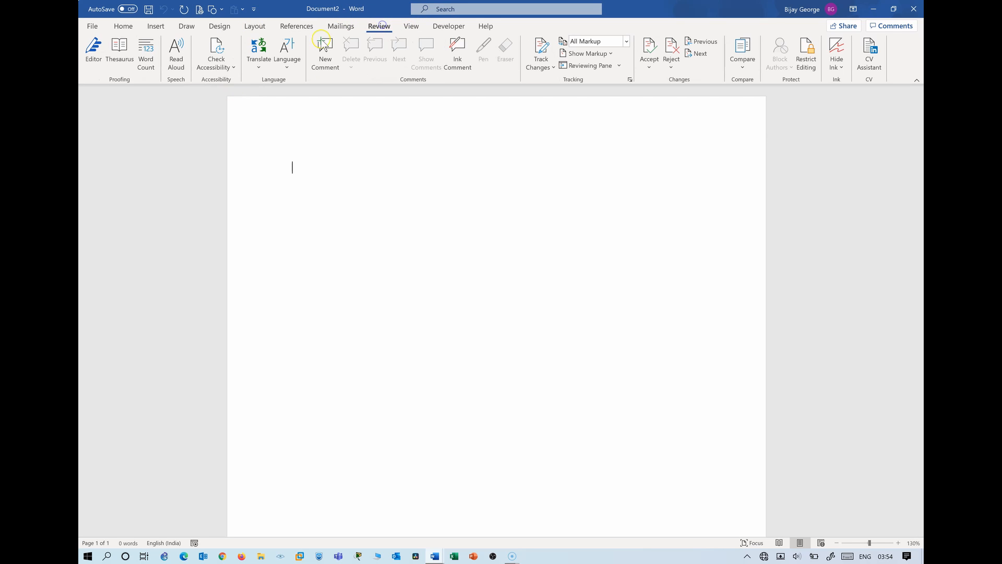
right_click(125, 84)
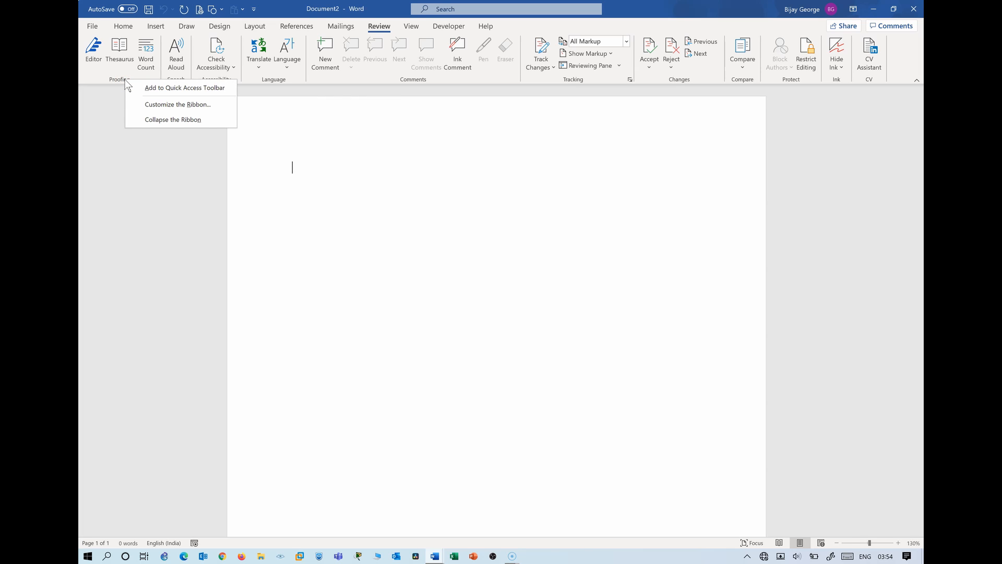
click(181, 90)
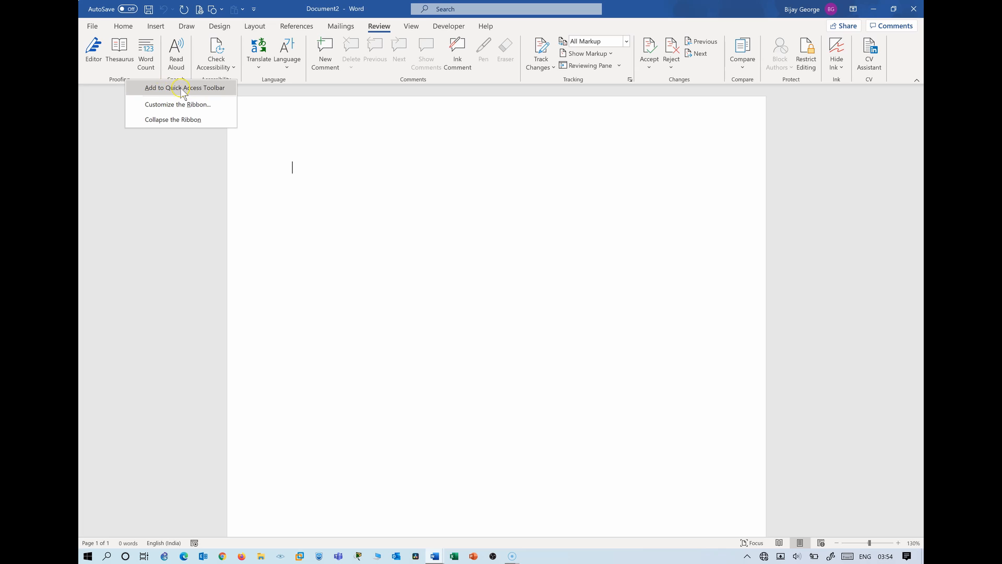
click(181, 89)
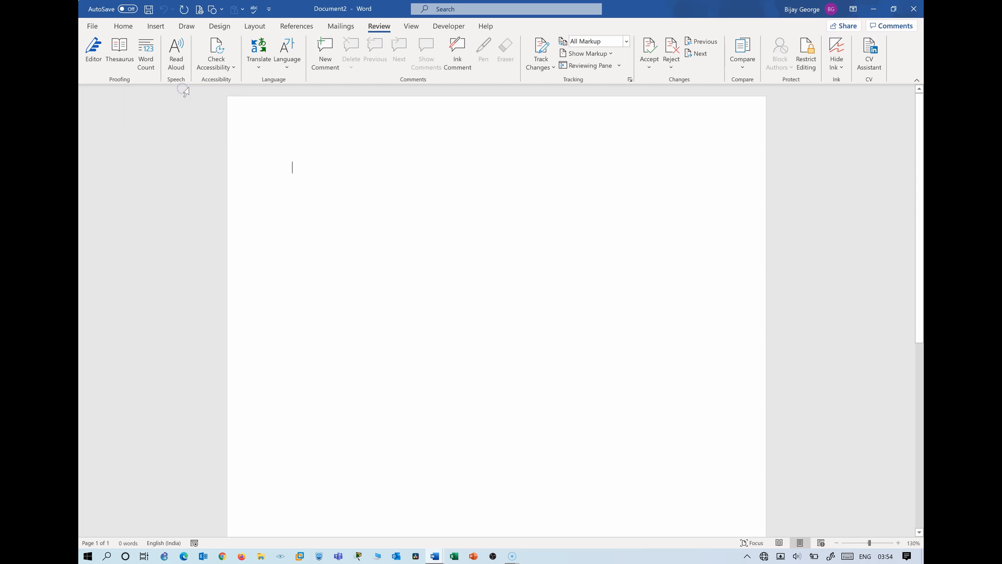
click(257, 9)
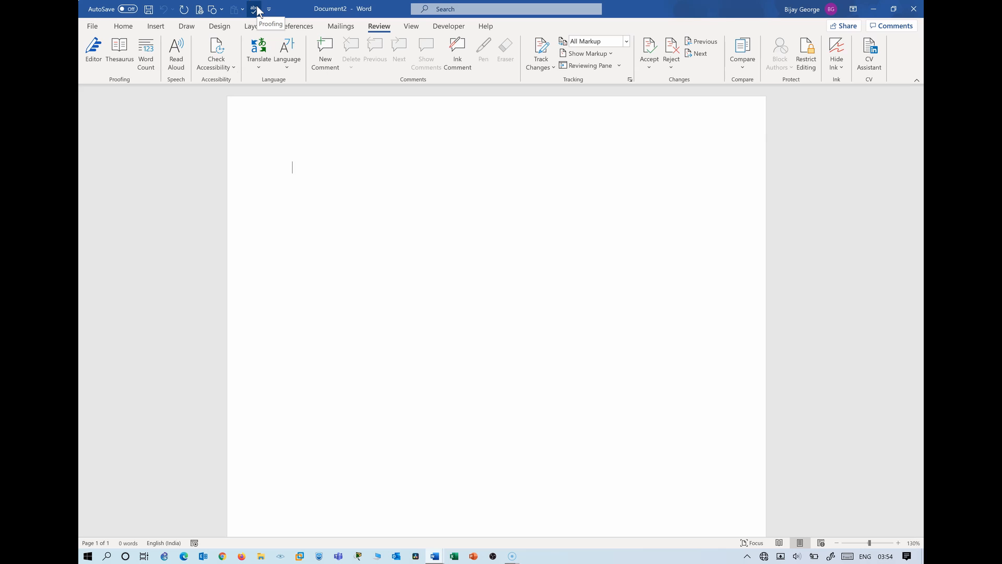
click(255, 9)
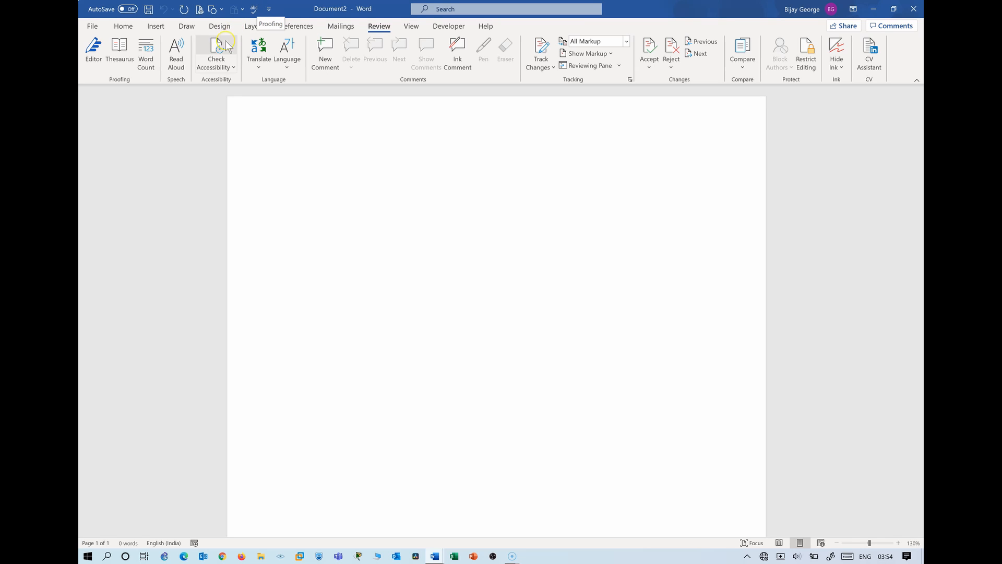
Add the whole Text group from the Insert commands to the Quick Access Toolbar and try its new entry there
click(187, 26)
click(157, 27)
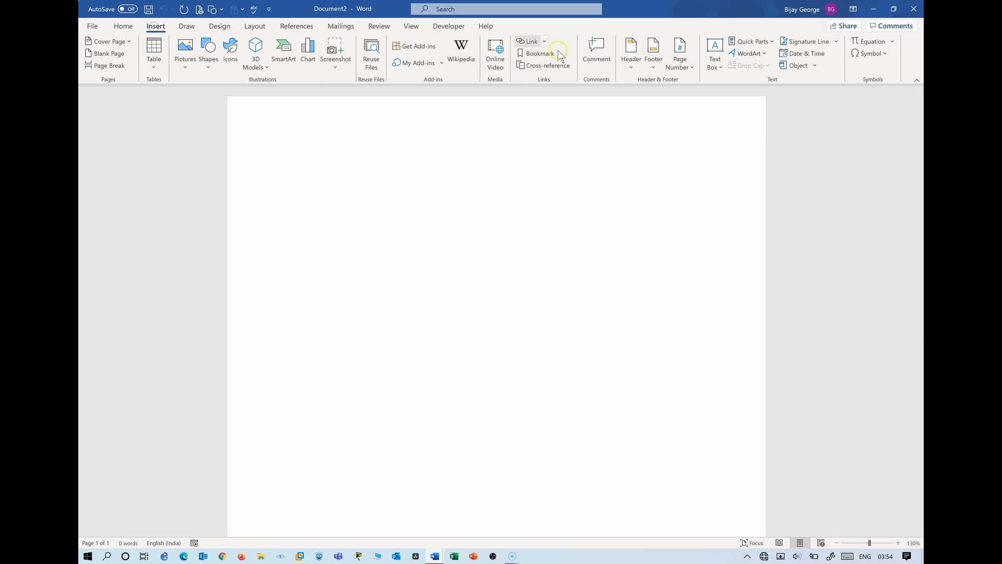
right_click(771, 80)
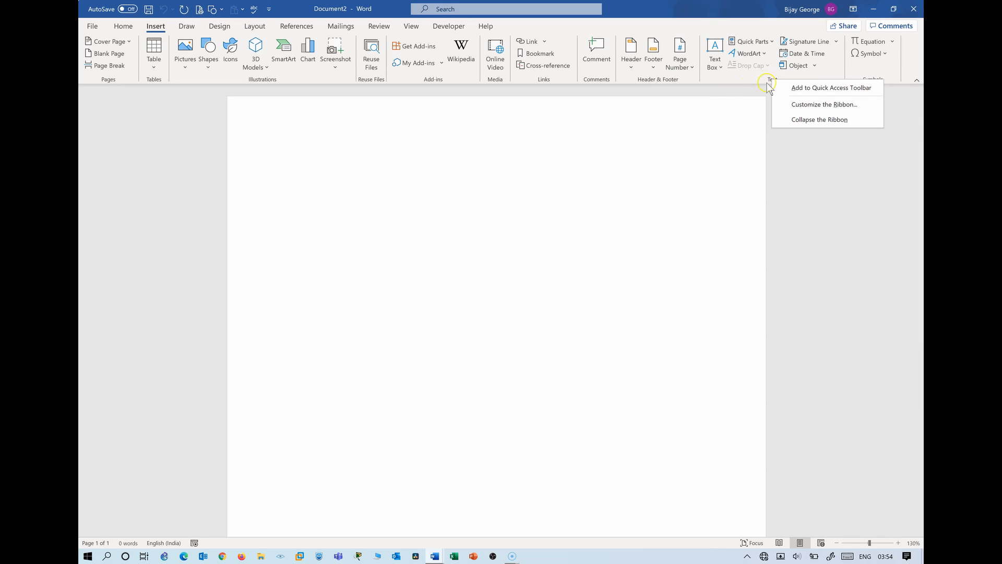
click(738, 85)
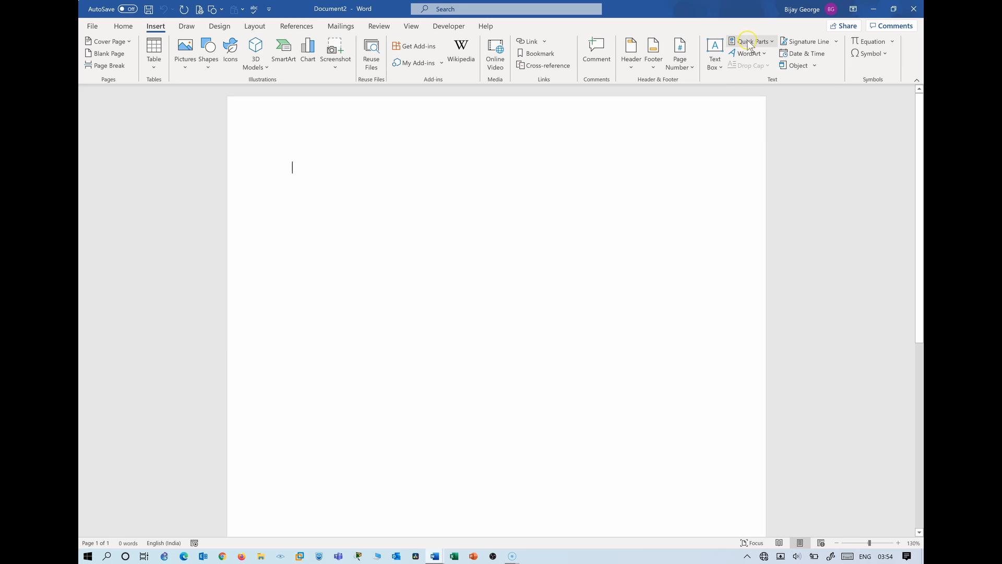
right_click(798, 42)
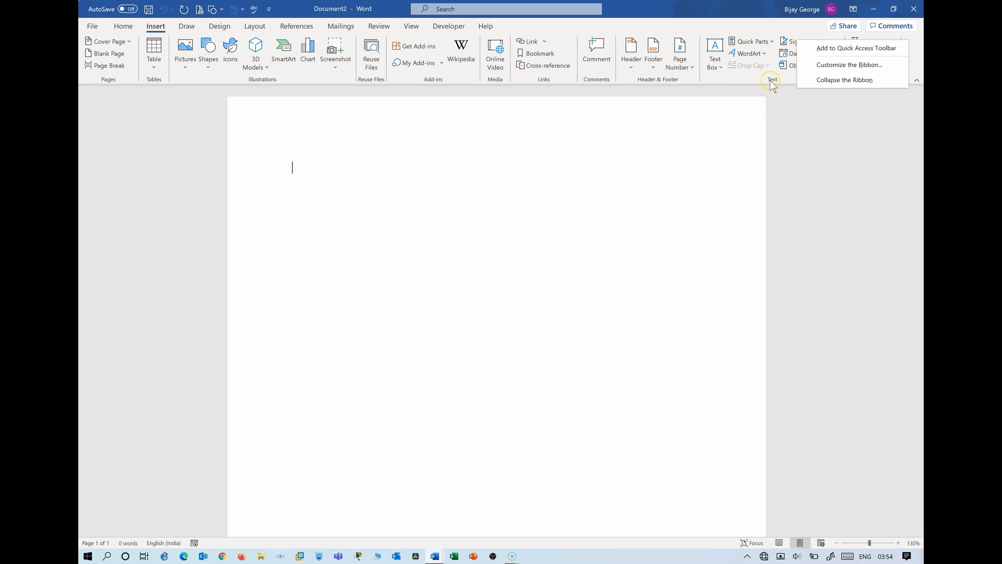
click(763, 99)
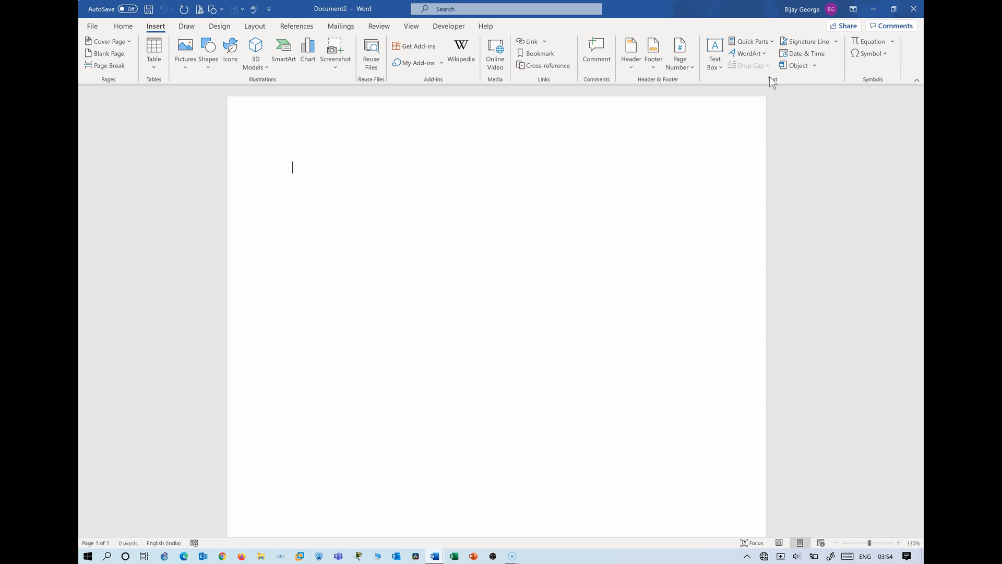
right_click(772, 80)
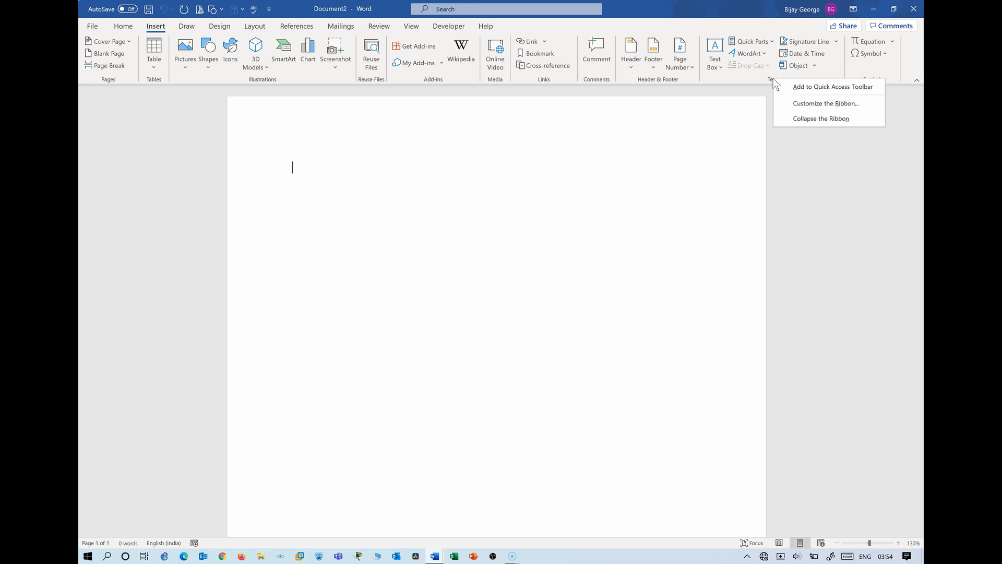
click(816, 88)
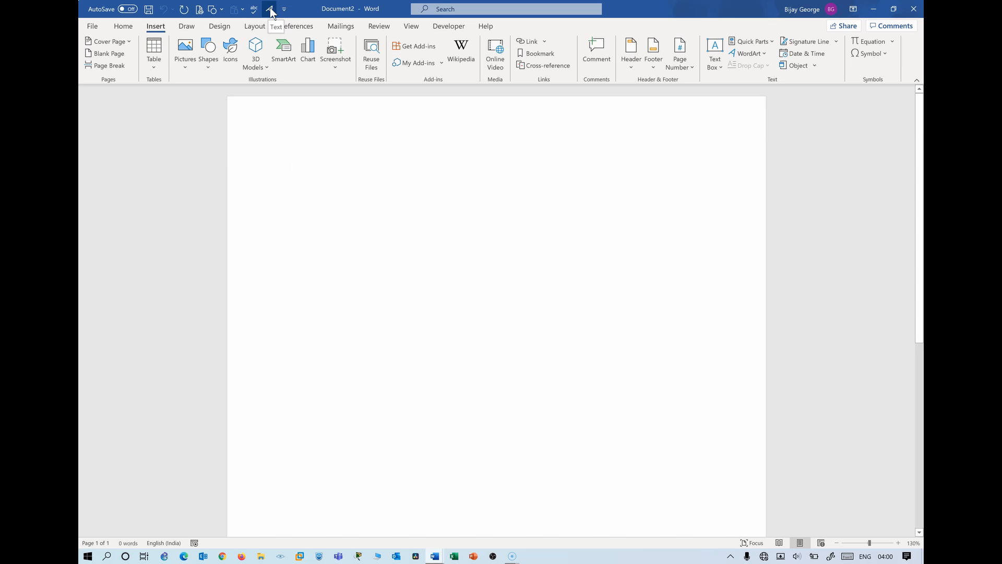
click(269, 10)
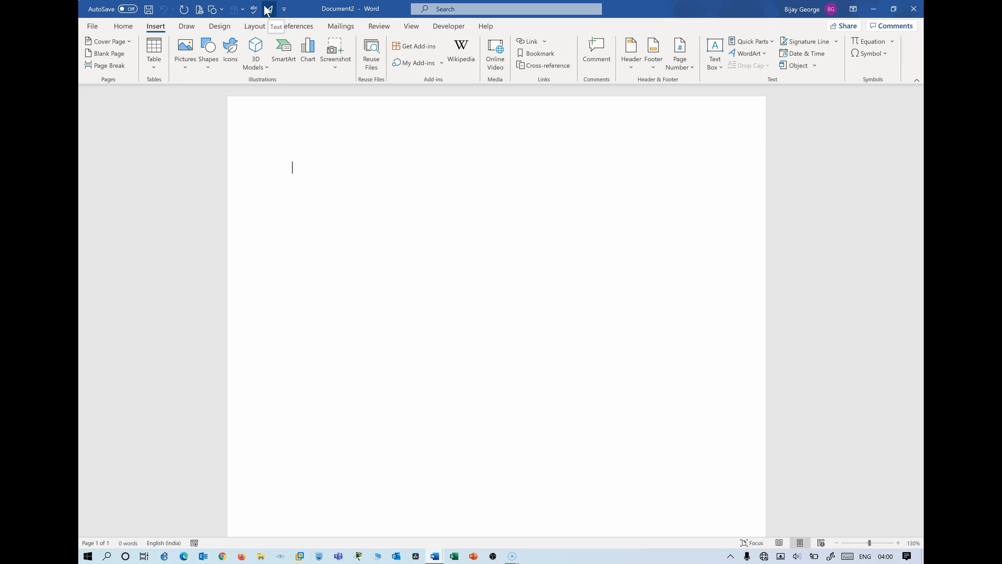
click(286, 249)
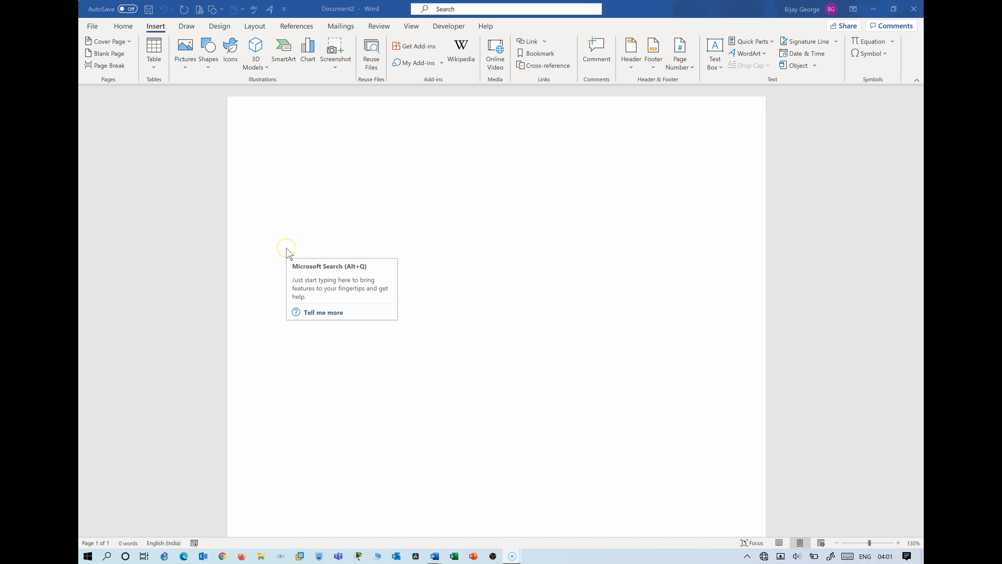
key(Escape)
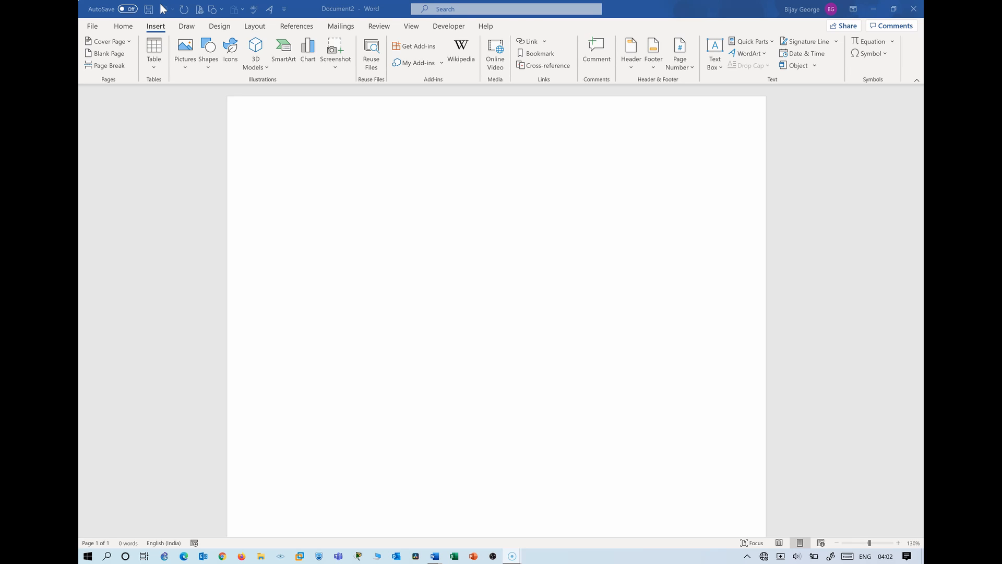
Show the Quick Access Toolbar below the ribbon and return it above the ribbon
click(284, 10)
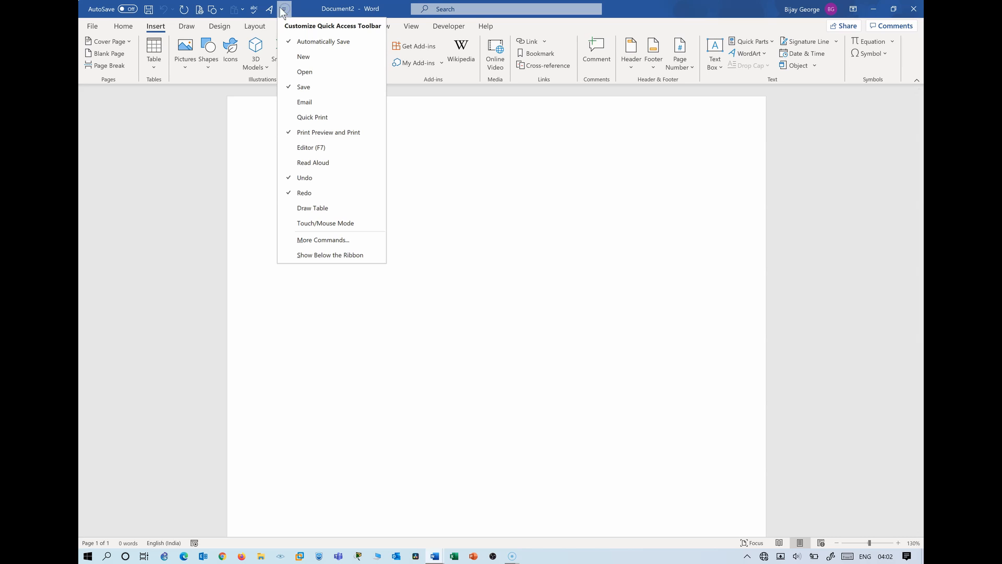
click(315, 254)
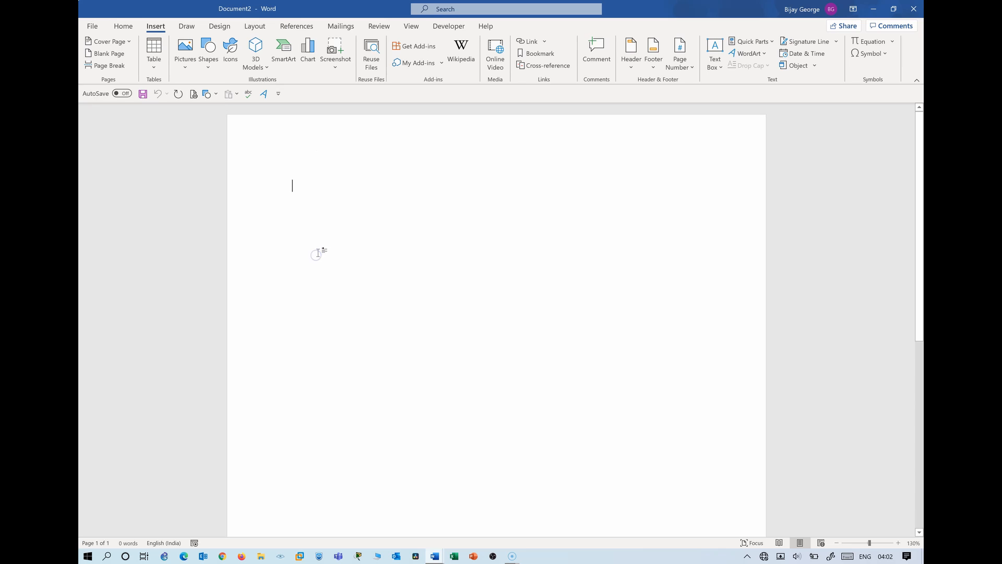
click(279, 96)
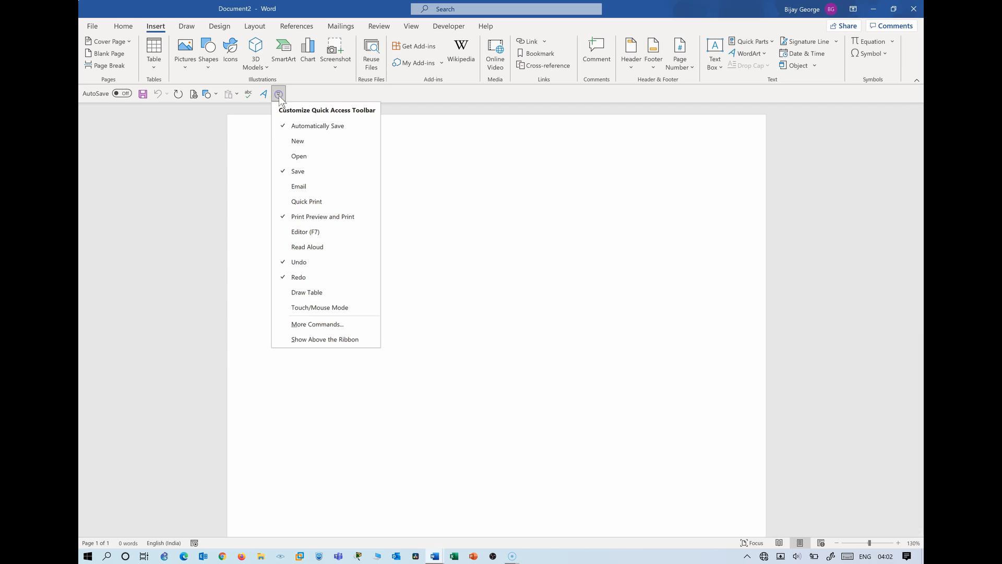
click(324, 338)
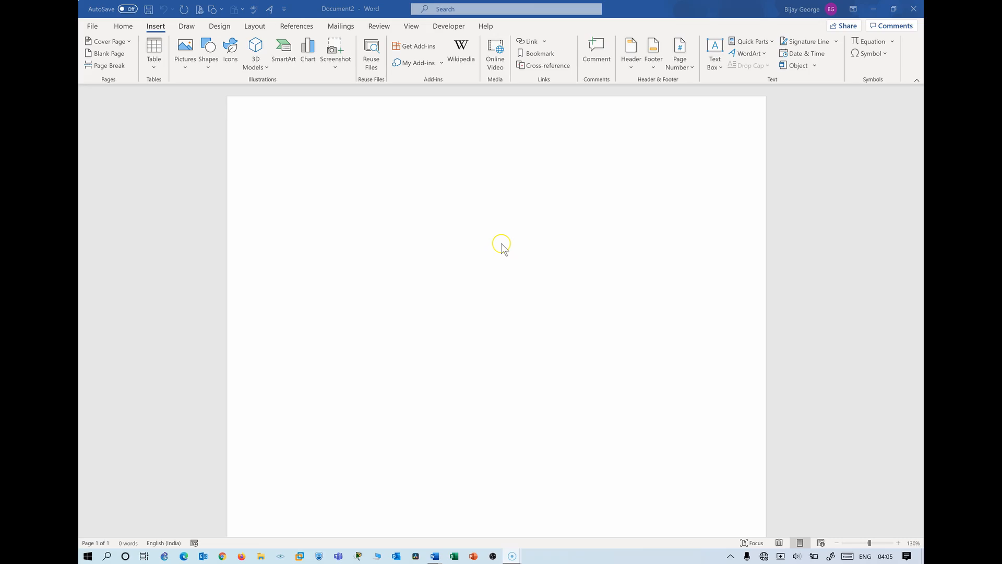